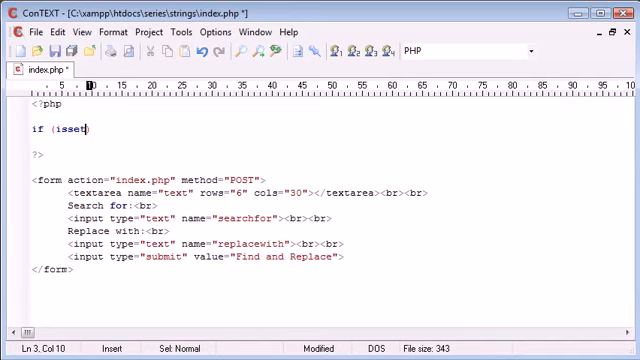
type("()")
- Begin the if condition with isset($_POST['text']) followed by &&
key("Left")
type("$_PO")
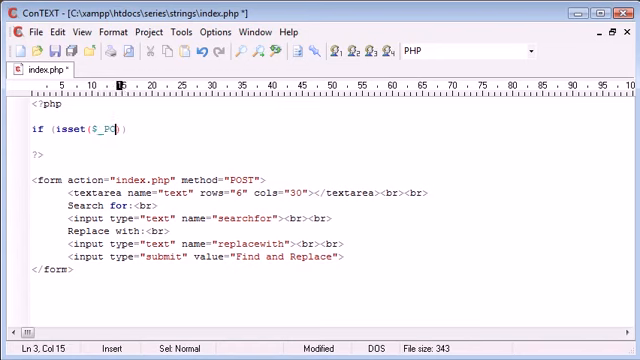
type("ST[]")
key("Left")
type("';'")
key("Left")
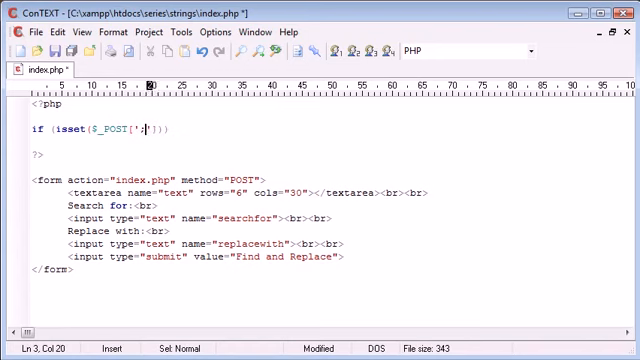
key("BackSpace")
type("text")
key("Right")
key("Right")
key("Right")
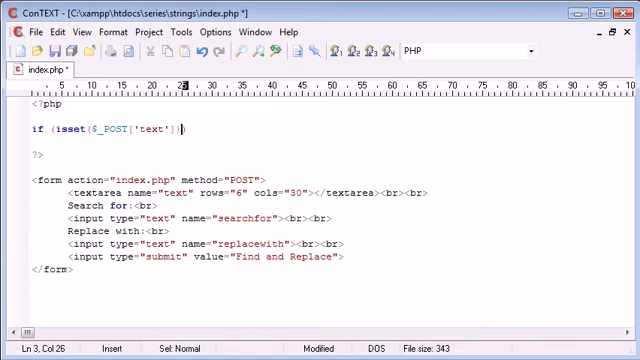
type("&&")
key("shift+Left")
key("shift+Left")
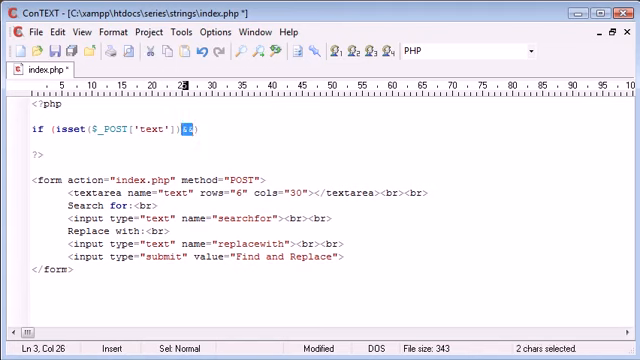
key("End")
type("isset")
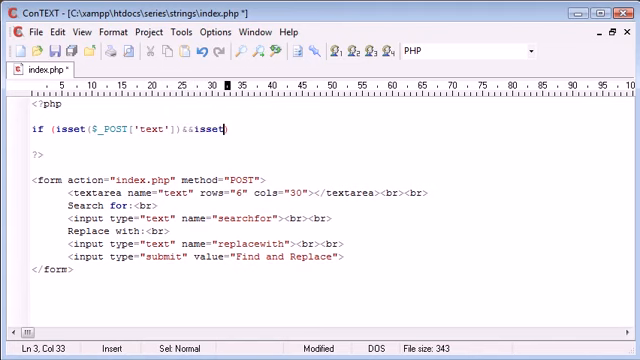
type("()")
- Add the second check isset($_POST['searchfor']) joined with &&
key("Left")
type("$_P")
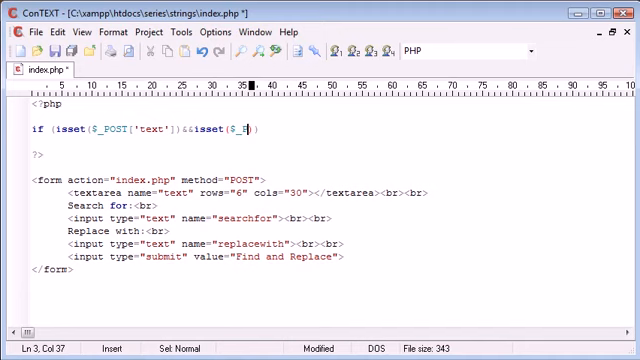
type("OST[]''")
key("Left")
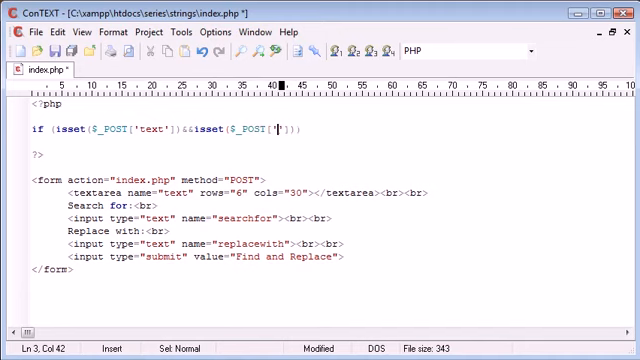
type("searc")
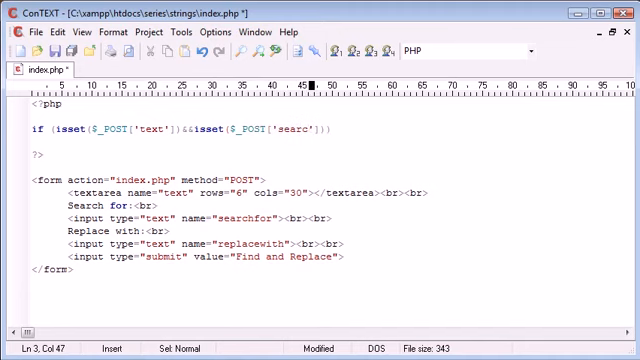
type("hfor")
key("shift+Left")
key("shift+Left")
key("shift+Left")
key("shift+Left")
key("shift+Left")
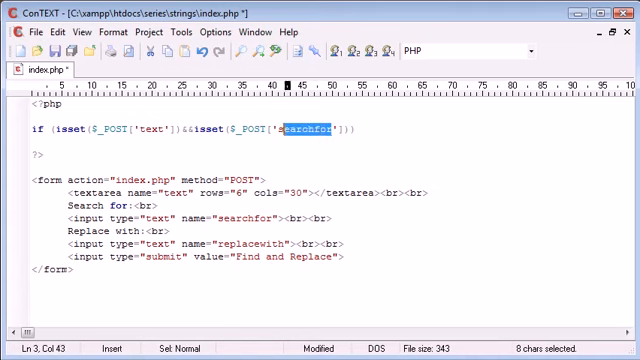
key("shift+Left")
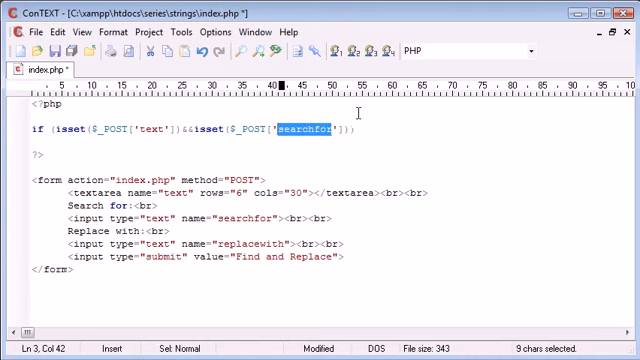
left_click(350, 129)
type("&&")
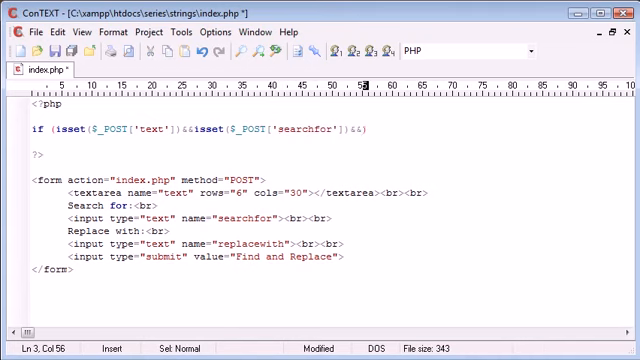
type("is")
type("set()")
- Add isset($_POST['replacewith']), the braces and an indented body line, then save index.php
key("Left")
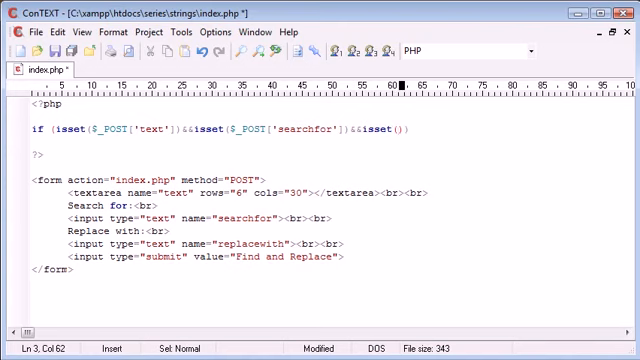
type("$_POST")
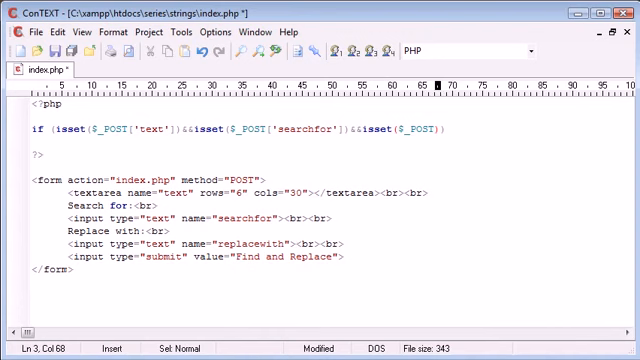
type("['repla")
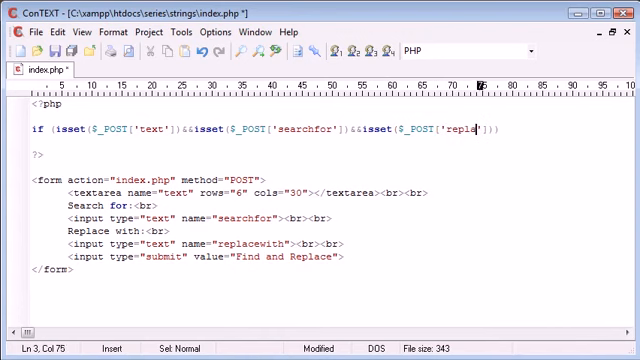
type("cewith")
key("Right")
key("Right")
type("))")
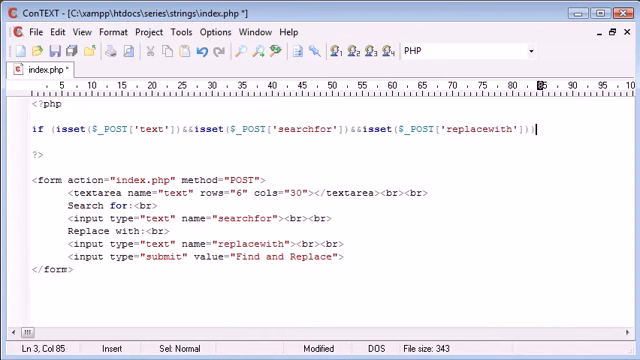
type(" {")
key("Return")
key("Return")
type("}")
key("Up")
key("BackSpace")
key("Return")
key("Tab")
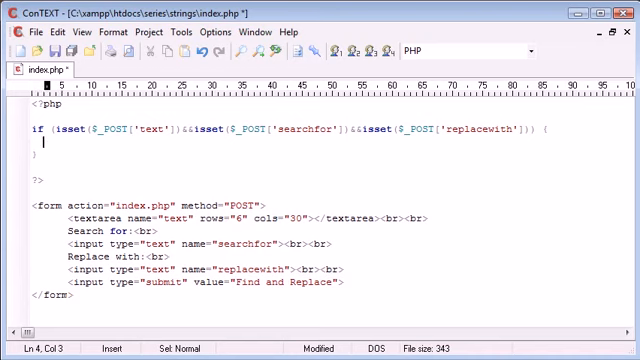
key("ctrl+s")
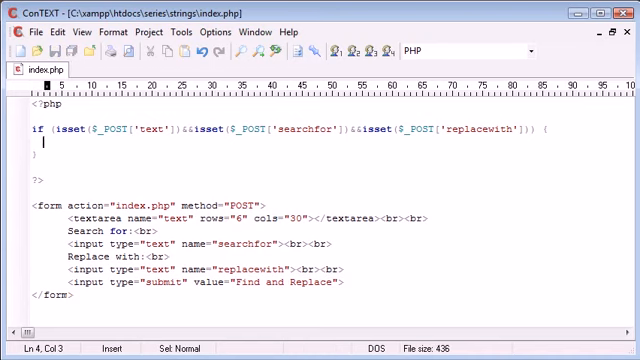
left_click(53, 129)
key("shift+End")
key("shift+Left")
key("shift+Left")
key("shift+Left")
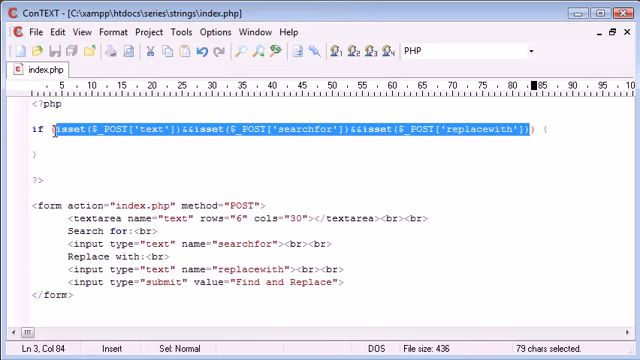
key("Down")
key("Delete")
key("Up")
key("End")
key("Return")
key("ctrl+s")
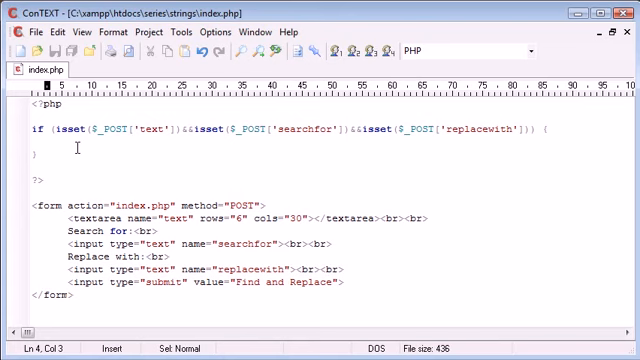
type("if ()")
key("Left")
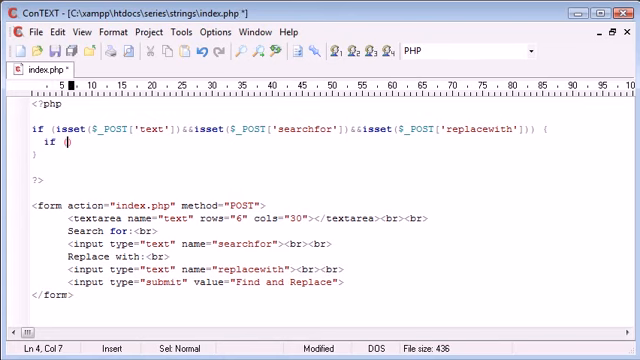
key("Left")
key("Left")
key("Left")
key("Left")
key("Return")
key("Up")
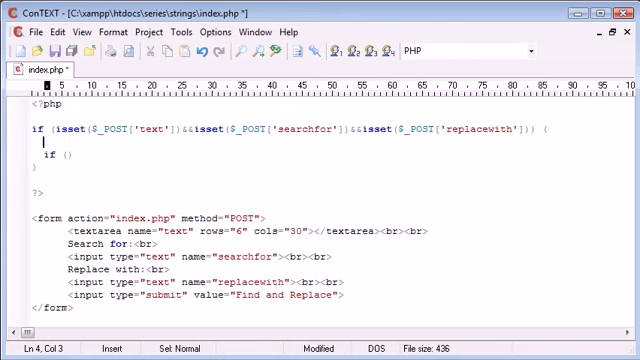
key("Down")
key("shift+End")
key("Delete")
key("Up")
key("Home")
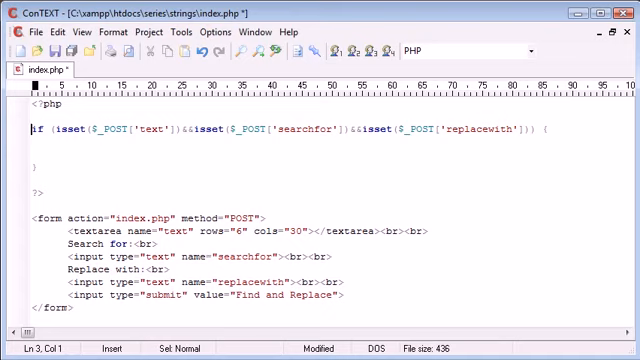
key("shift+End")
key("Down")
key("BackSpace")
key("Down")
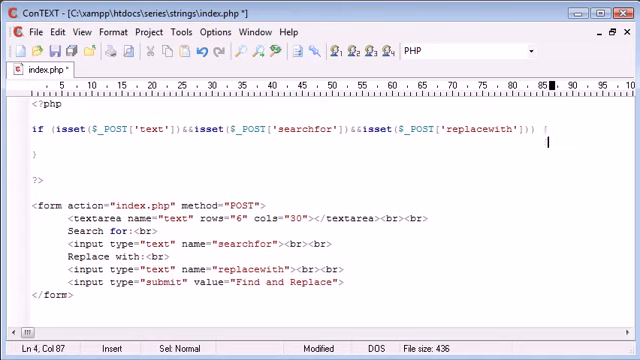
key("Return")
key("BackSpace")
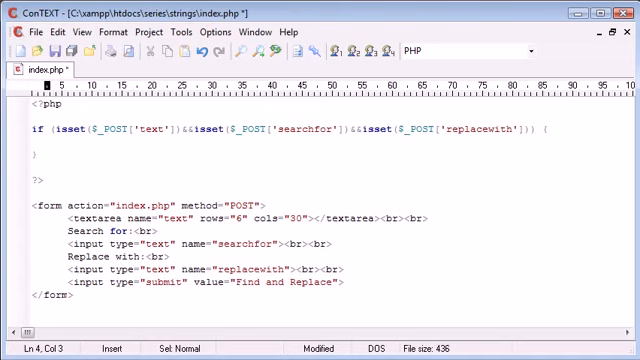
key("ctrl+s")
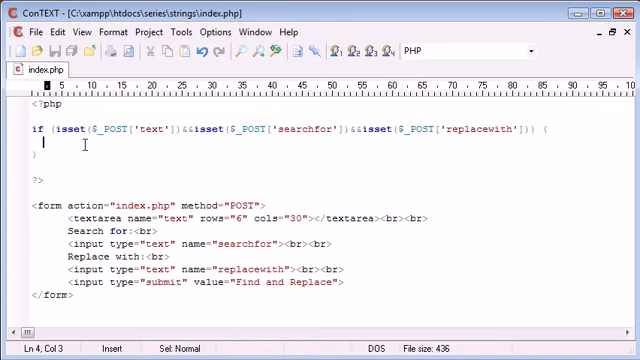
type("$")
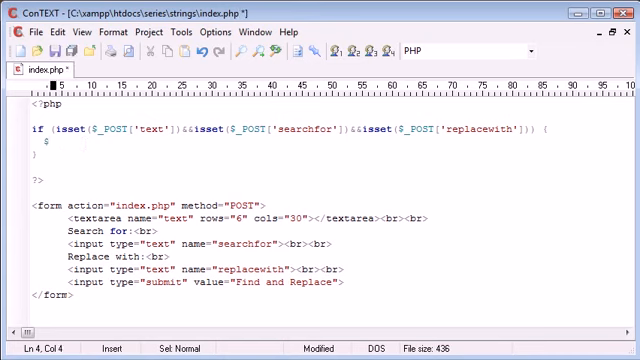
type("text = $")
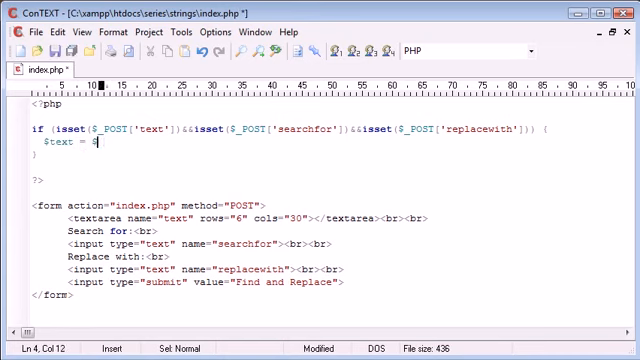
type("_POST[];")
- Write $text = $_POST['text']; inside the if block and start the next line
key("Left")
key("Left")
type("''")
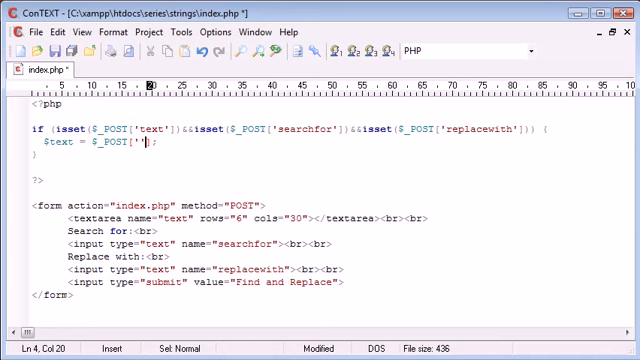
key("Left")
type("text")
key("Left")
key("Left")
key("Left")
key("Left")
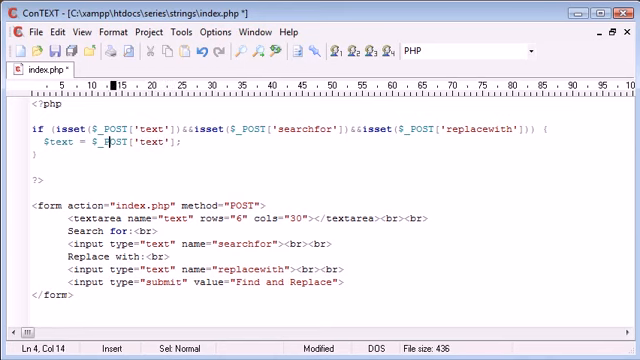
key("Left")
key("Left")
key("Left")
key("shift+Right")
key("shift+Right")
key("shift+Right")
key("shift+Right")
key("shift+Right")
key("shift+Right")
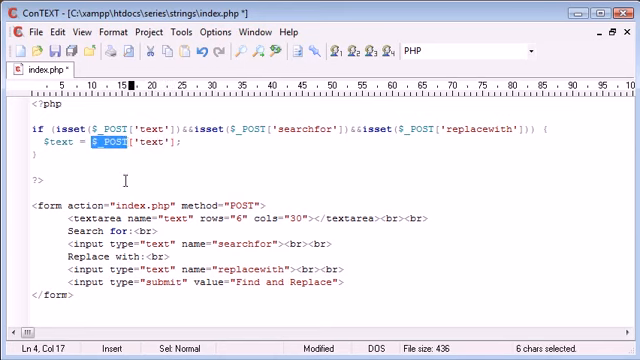
key("End")
key("Return")
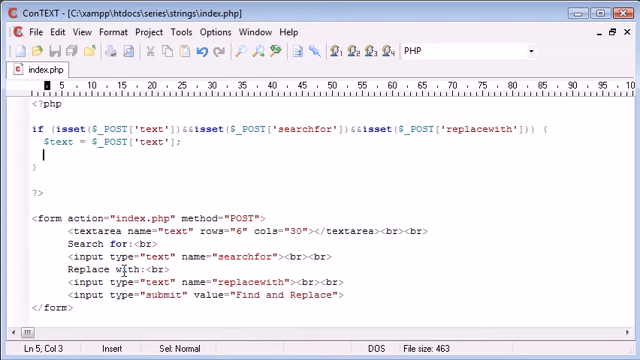
type("$searc")
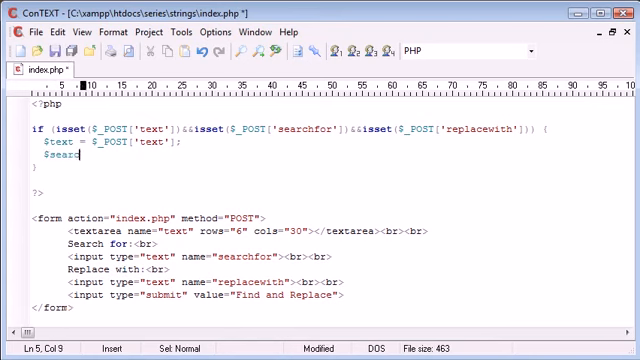
type("hh =")
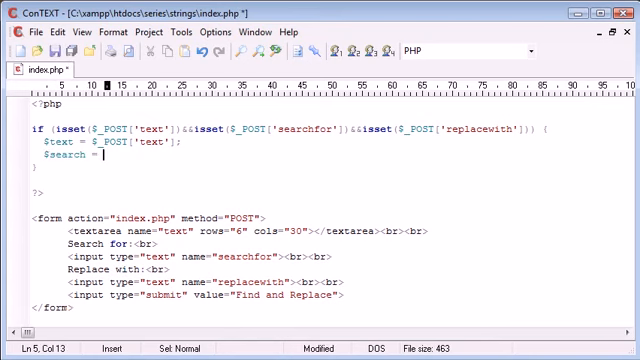
type(" $_POST['")
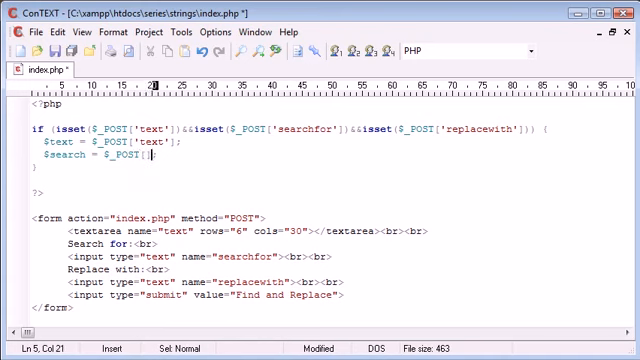
type("'];")
- Add $search = $_POST['searchfor']; and $replace = $_POST['replacewith'];, then save index.php
key("Left")
key("Left")
type("search_for")
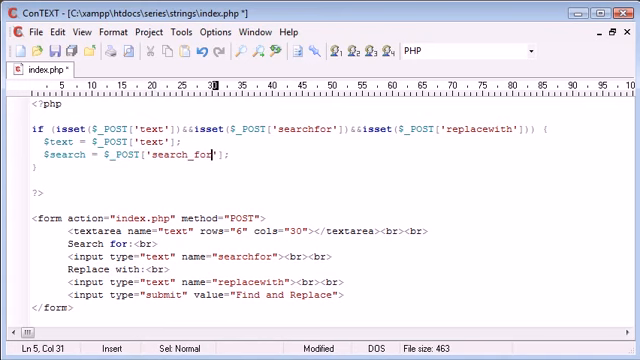
key("Left")
key("Left")
key("Left")
key("BackSpace")
key("Right")
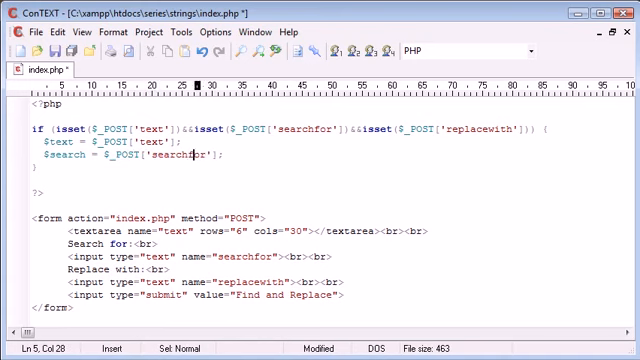
key("Right")
key("Right")
key("Right")
key("Return")
type("$")
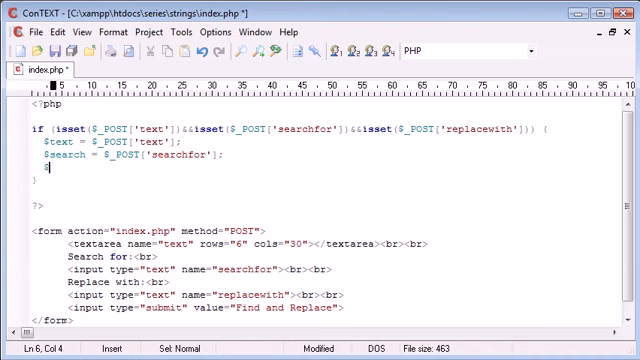
type("repl")
key("BackSpace")
type("l")
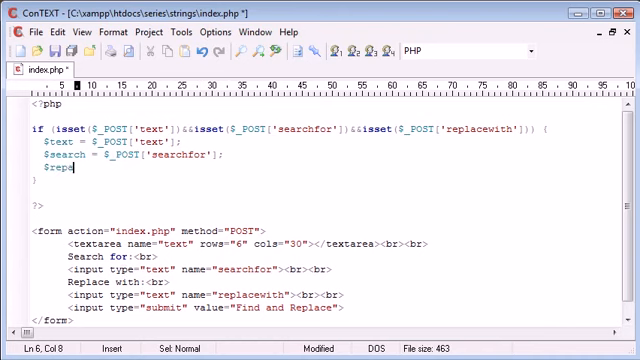
type("ace = $")
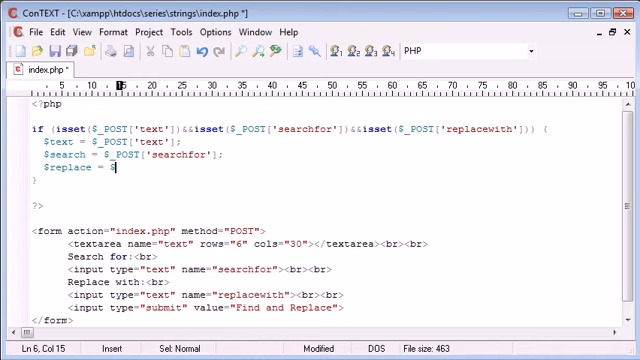
type("_POST['")
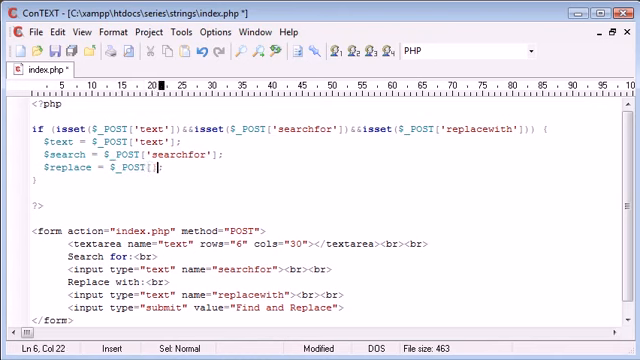
type("replac")
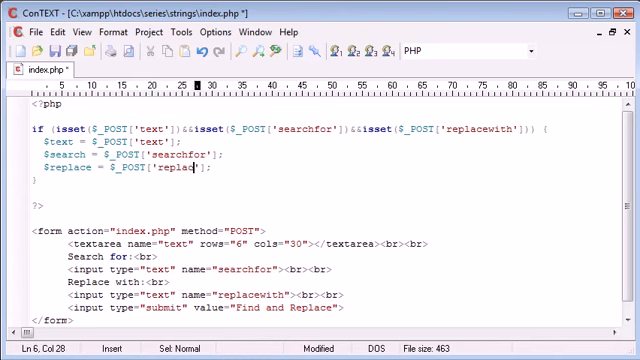
type("ewith")
key("End")
key("ctrl+s")
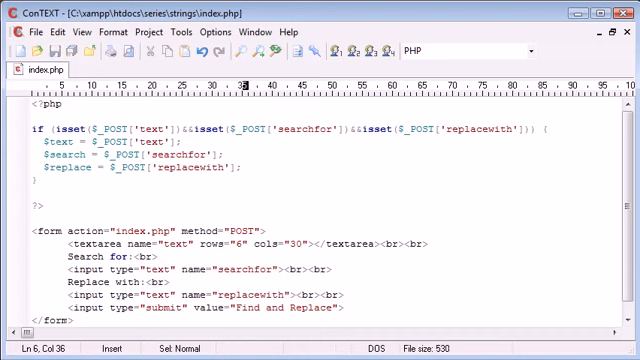
- Prefix the $text, $search and $replace assignments with echo, save, and switch to Chrome
left_click(43, 141)
type("e")
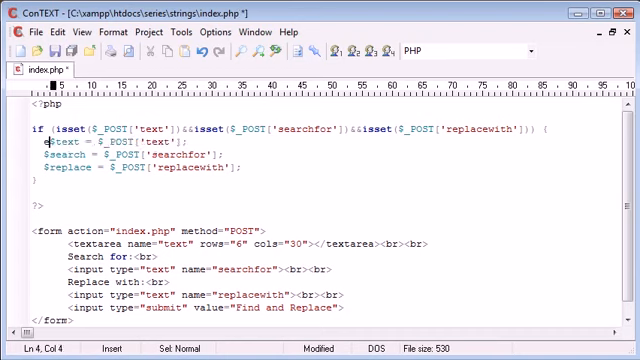
type("cho")
key("Down")
key("Home")
type("e")
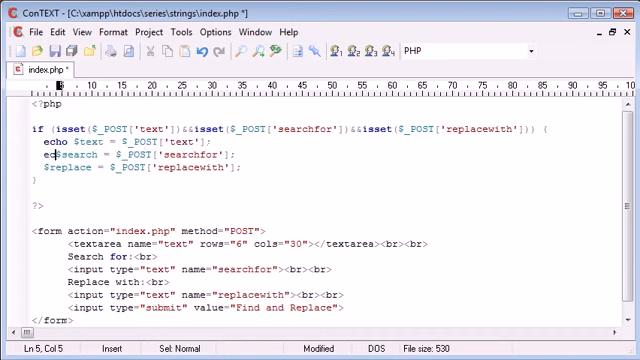
type("cho")
key("Down")
key("Home")
type("e")
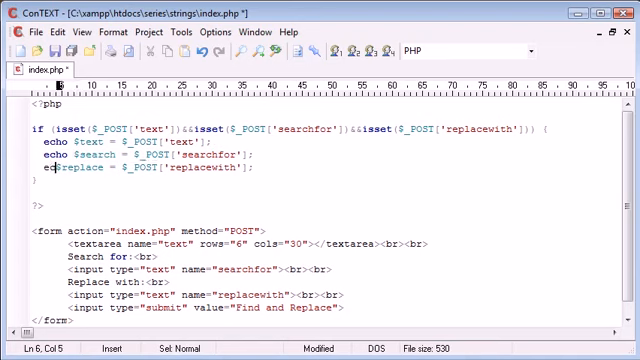
type("cho")
key("ctrl+s")
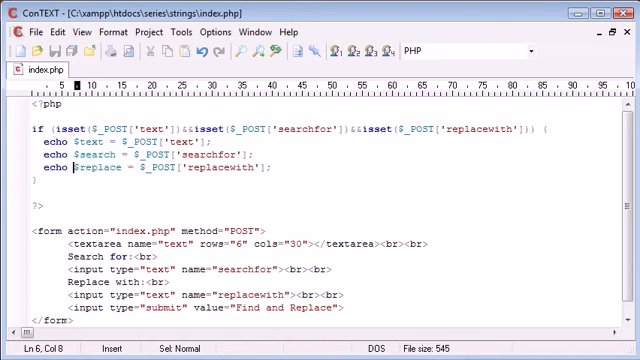
key("alt+Tab")
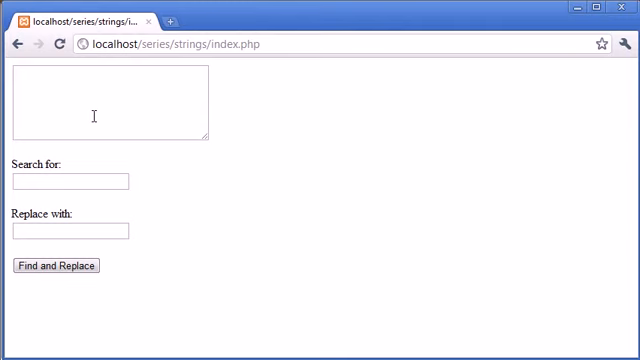
- Submit the form with 1, 2, 3 in Chrome to see 123 echoed, then return to ConTEXT
left_click(92, 113)
type("1")
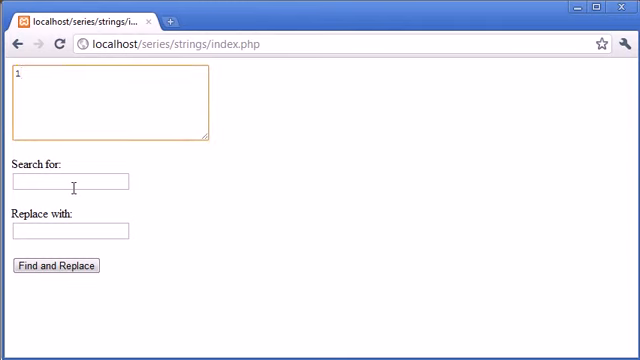
left_click(73, 188)
left_click(70, 234)
type("3")
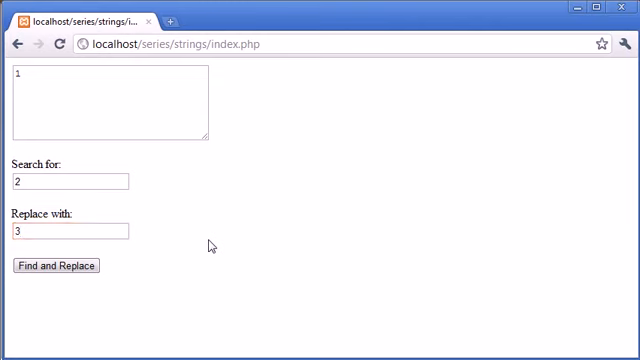
left_click(69, 271)
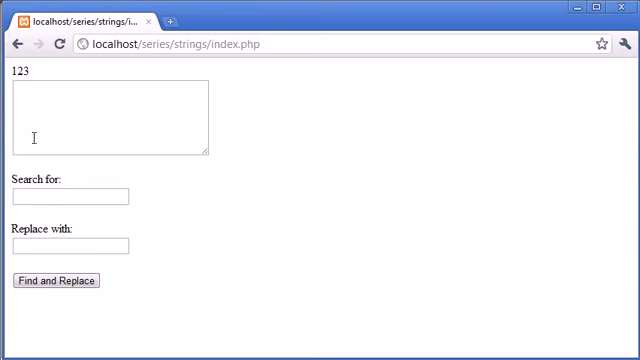
left_click(79, 284)
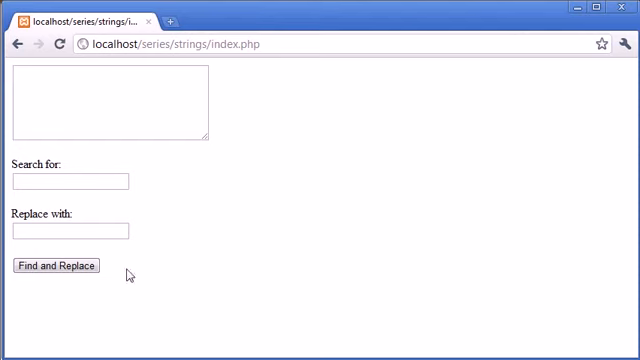
left_click(17, 44)
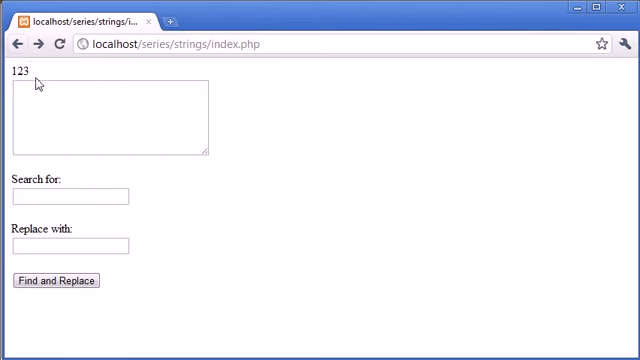
key("alt+Tab")
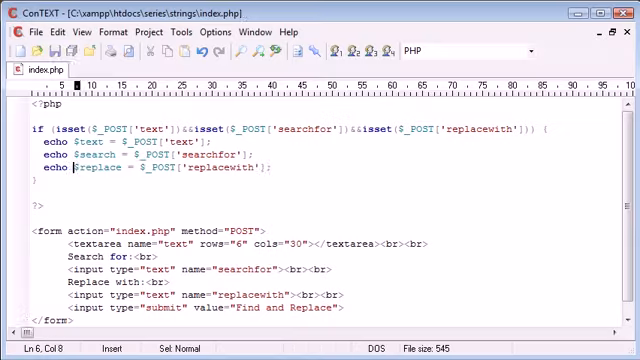
- Remove the echo prefixes so the three lines are plain assignments again
key("BackSpace")
key("BackSpace")
key("BackSpace")
key("BackSpace")
key("BackSpace")
key("Up")
key("shift+Right")
key("shift+Right")
key("shift+Right")
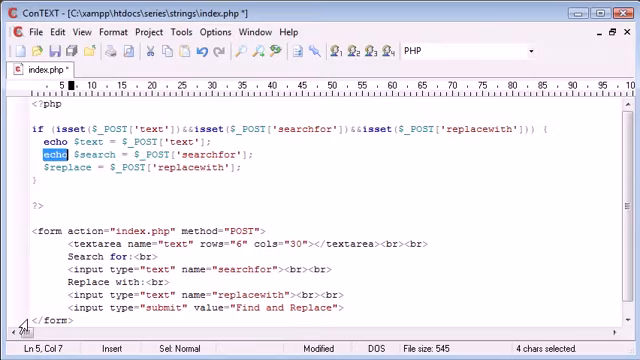
key("Delete")
key("Delete")
key("Up")
key("shift+Right")
key("shift+Right")
key("shift+Right")
key("shift+Right")
key("shift+Right")
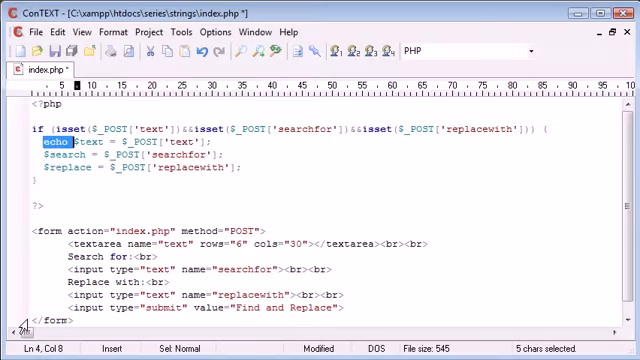
key("Delete")
- Open indented blank lines below the assignments for a nested condition
key("Down")
key("Down")
key("End")
key("Return")
key("Return")
key("Up")
key("Return")
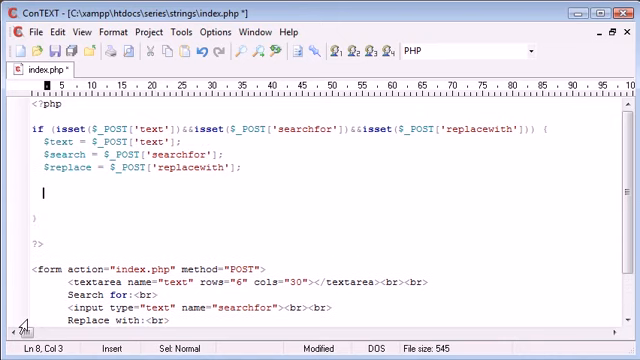
type("if (")
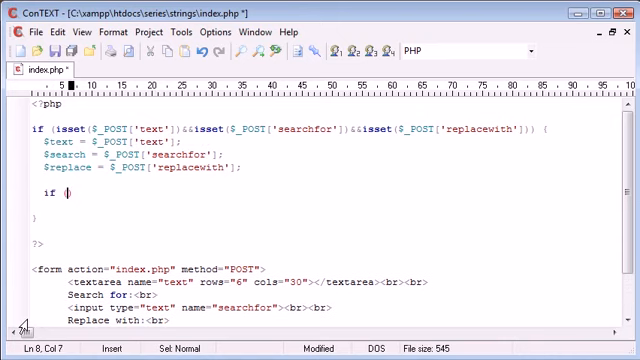
type(")")
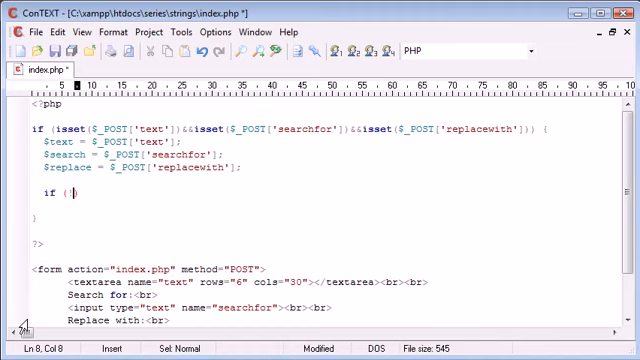
- Write the condition !empty($text)&&!empty($search)&&!empty($replace)
key("shift+Left")
key("Right")
key("Left")
type("!empty")
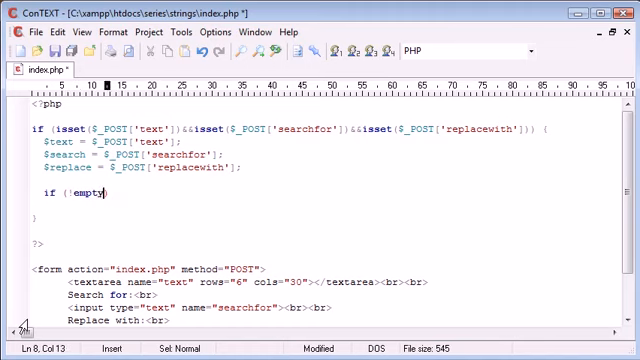
type("()")
key("Left")
type("$")
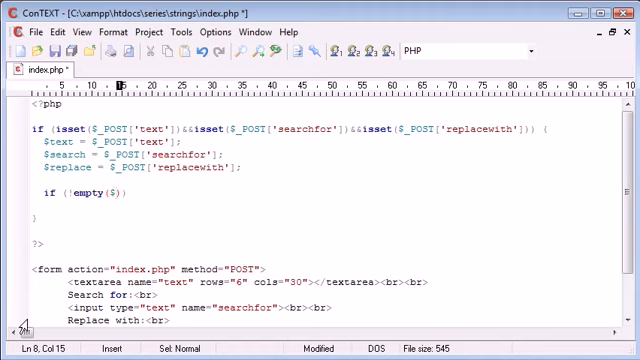
type("text")
key("Right")
type("&&")
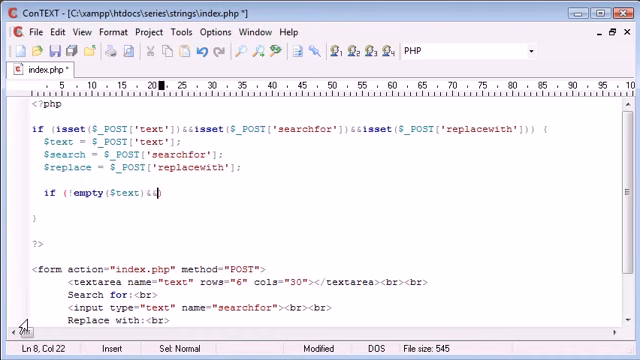
type("!empty")
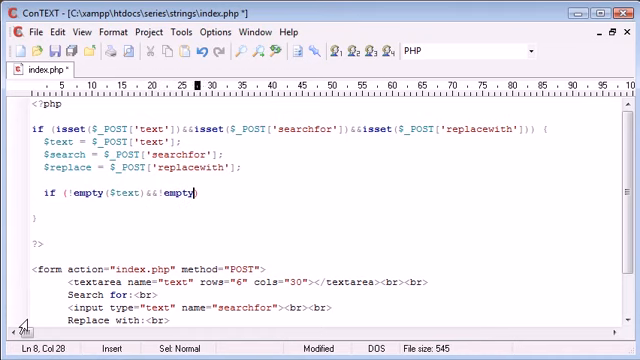
type("()")
key("Left")
type("$sear")
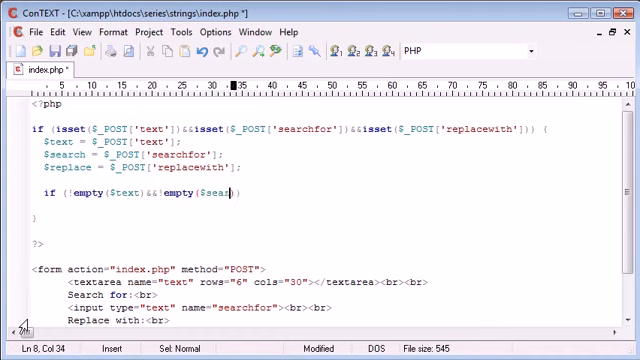
type("ch")
key("Right")
type("&&")
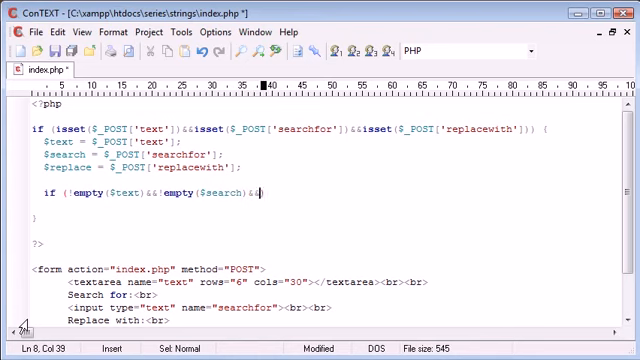
type("!emp")
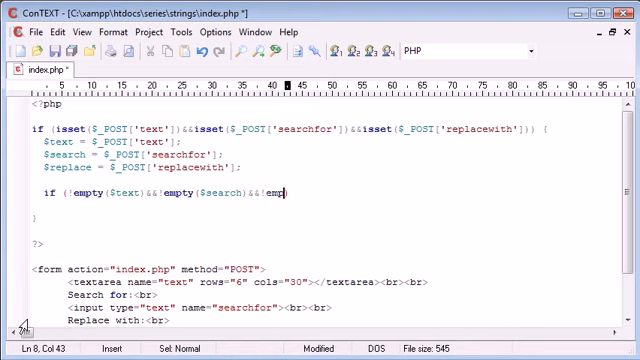
type("ty()")
key("Left")
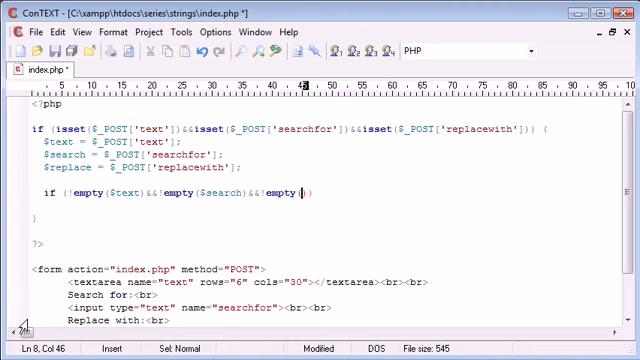
type("$replace")
key("Right")
type(") ")
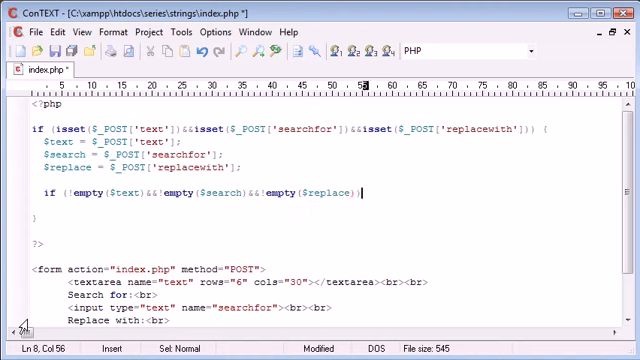
type("{")
- Lay out the if body, else and closing braces on their own lines
key("Return")
key("Return")
key("BackSpace")
key("BackSpace")
type("} els")
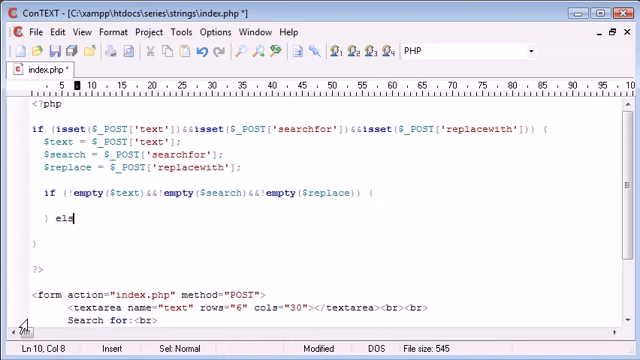
type("e {")
key("Return")
key("Return")
key("BackSpace")
type("}")
key("Up")
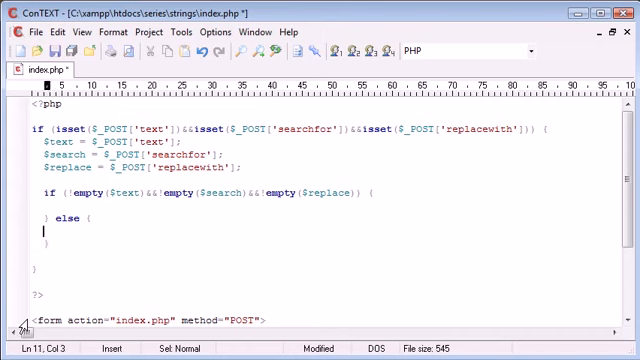
key("BackSpace")
key("BackSpace")
key("BackSpace")
key("Return")
type("echo '';")
- Echo 'Please fill in all fields.' in the else and 'OK.' in the if, then save
key("Left")
key("Left")
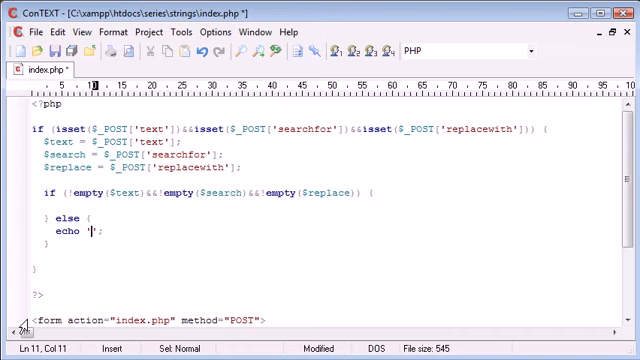
type("Please fill")
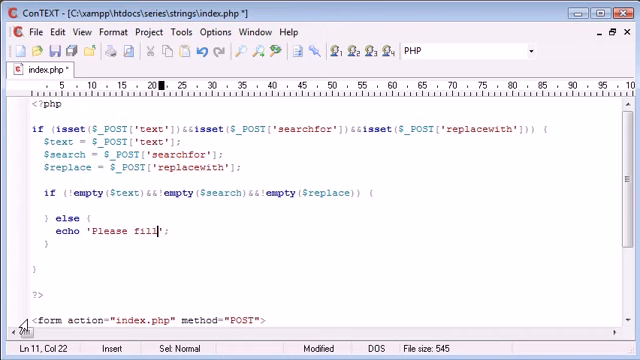
type(" in all fields.")
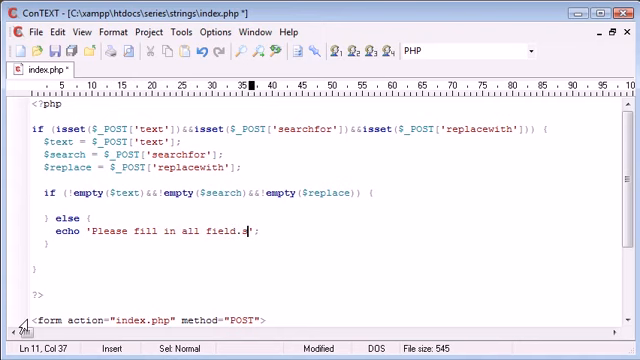
key("BackSpace")
type(".")
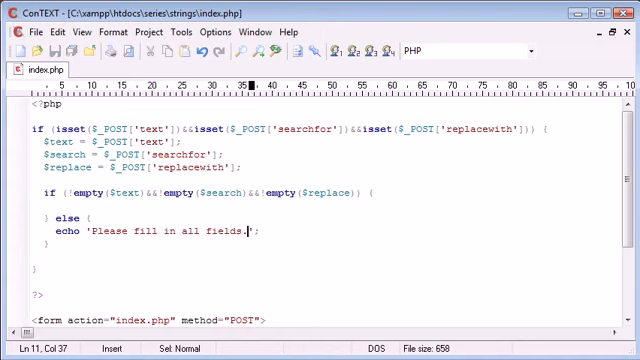
key("Up")
key("Up")
key("BackSpace")
key("BackSpace")
key("BackSpace")
key("BackSpace")
key("BackSpace")
key("Return")
type("e")
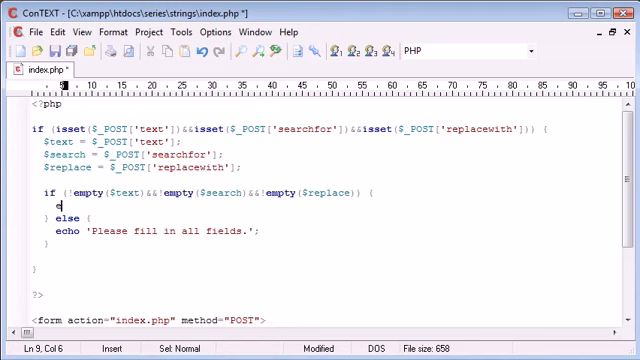
type("cho '';")
key("Left")
key("Left")
type("OK.")
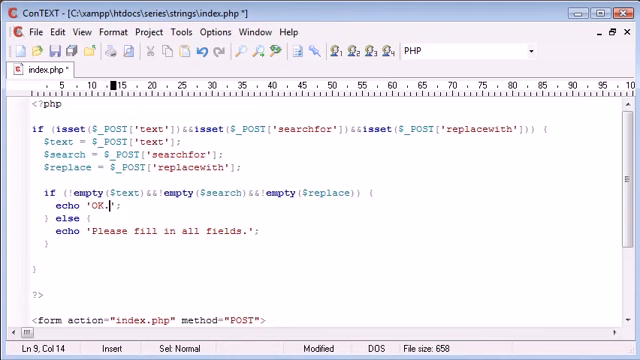
key("ctrl+s")
- Reload the form and submit it with Replace with empty to get 'Please fill in all fields.'
key("alt+Tab")
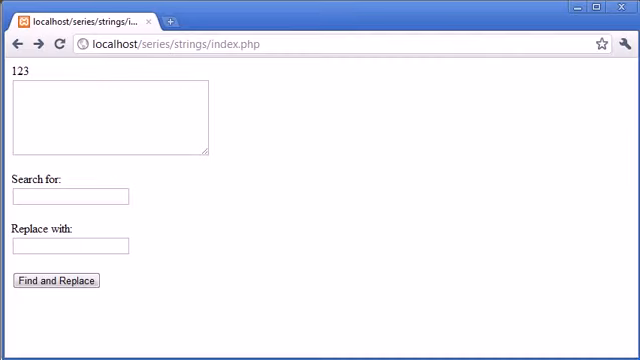
key("F5")
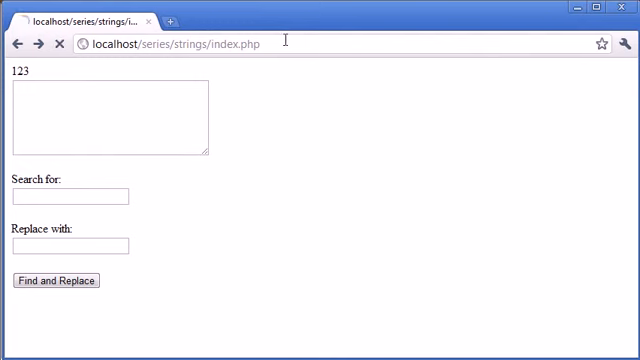
left_click(113, 108)
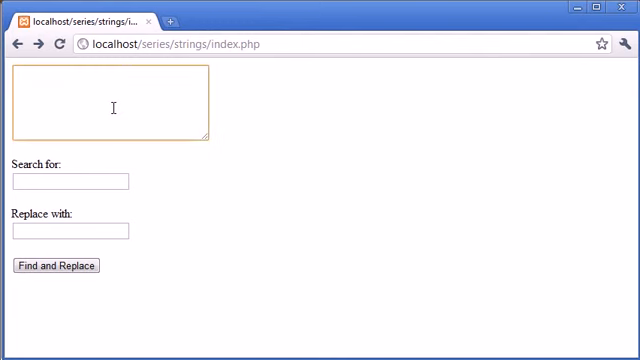
type("1")
left_click(86, 183)
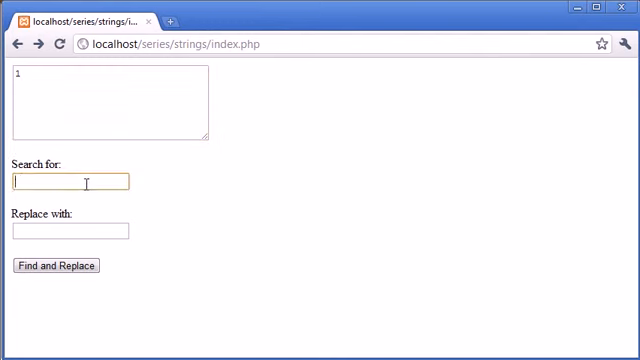
type("2")
key("Down")
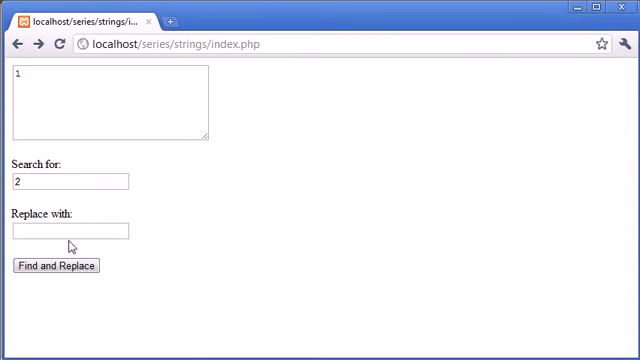
left_click(61, 268)
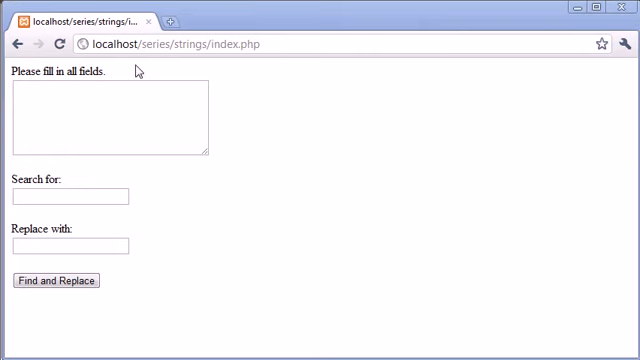
left_click_drag(137, 70, 17, 68)
- Fill the fields with 1, 2 and 3 and submit so the page reports OK
left_click(239, 170)
left_click(121, 119)
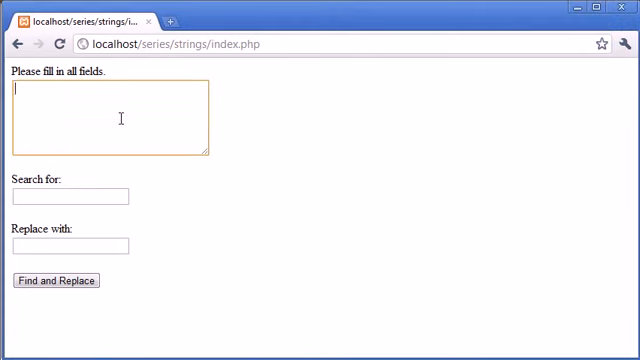
type("1")
left_click(83, 202)
type("2")
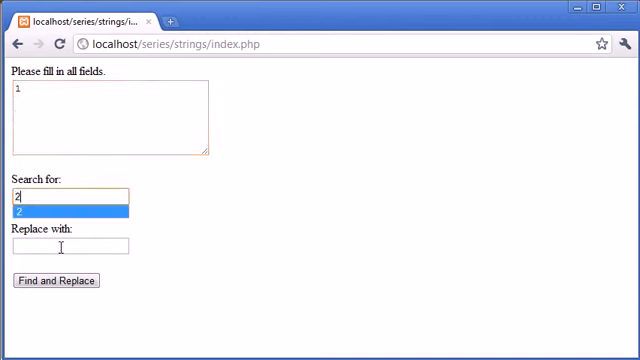
left_click(59, 216)
left_click(63, 250)
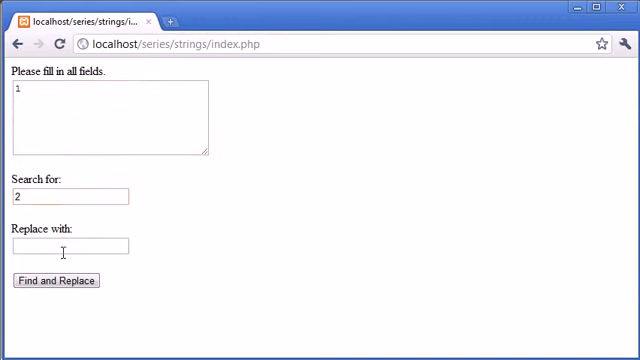
type("3")
left_click(61, 262)
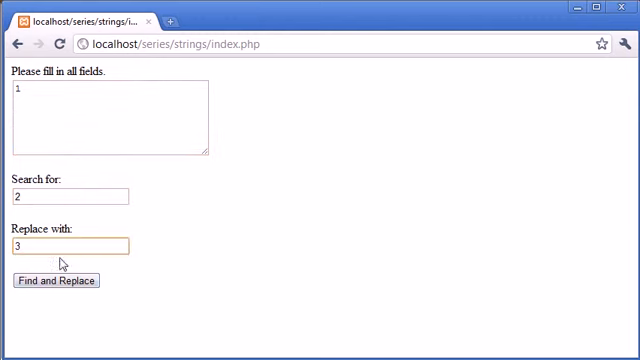
left_click(67, 284)
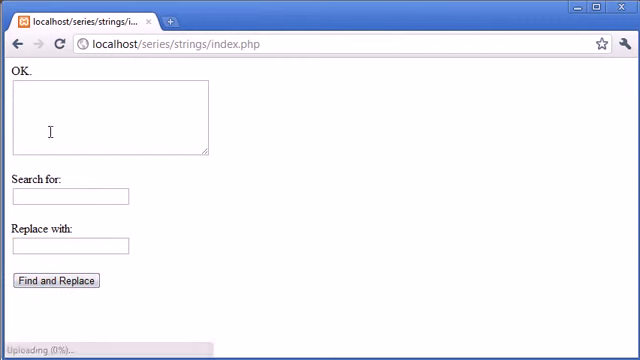
left_click_drag(50, 73, 22, 71)
left_click(237, 207)
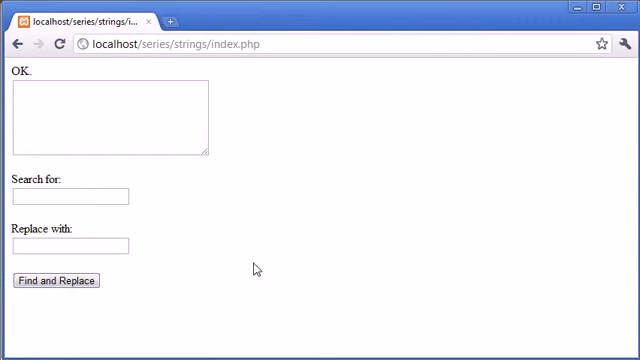
- Delete the echo 'OK.'; line, leaving blank indented lines in the if branch
key("alt+Tab")
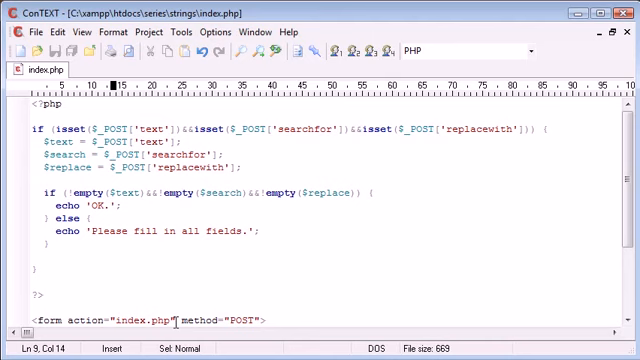
key("End")
key("shift+Home")
key("BackSpace")
key("BackSpace")
key("Return")
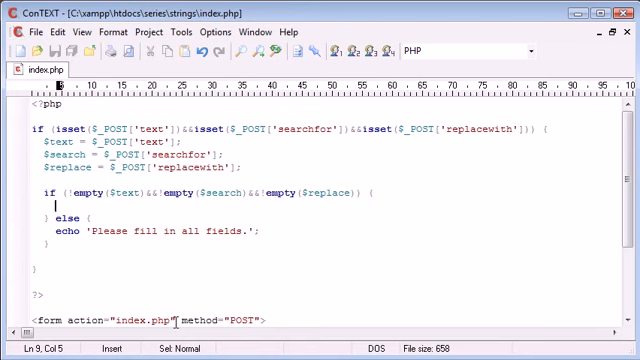
key("Return")
key("Return")
key("Up")
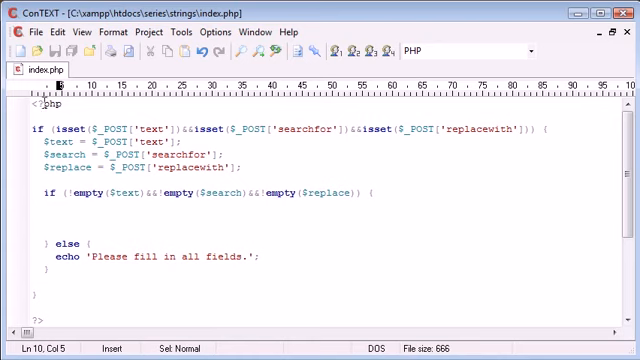
- Declare $offset = 0; on a new line below <?php and save
left_click(49, 117)
key("Return")
key("Return")
key("Up")
type("$")
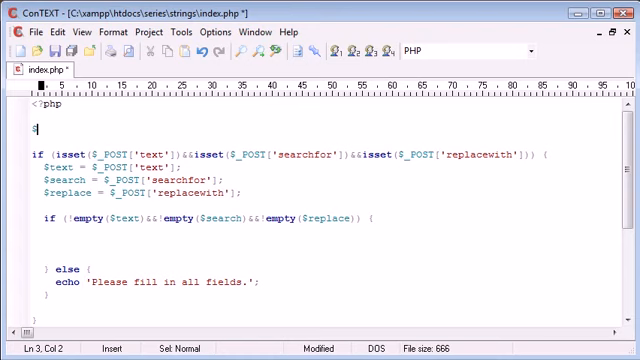
type("offset =")
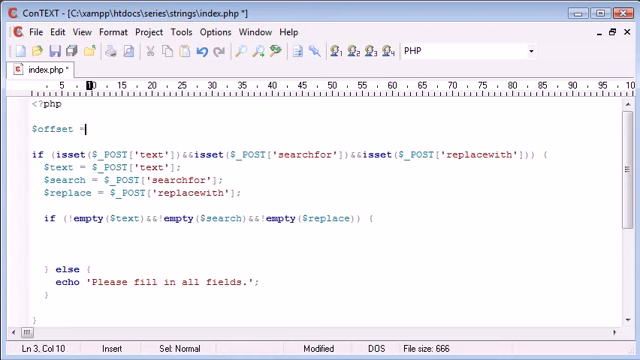
type(" 0;")
key("ctrl+s")
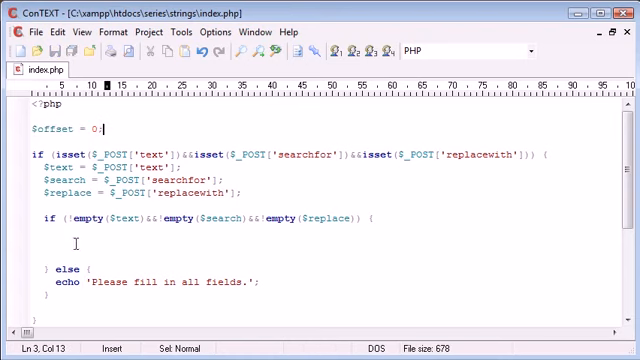
- Tidy the blank lines inside the if block to one indented line and save
left_click(54, 243)
key("BackSpace")
key("BackSpace")
key("BackSpace")
key("BackSpace")
key("BackSpace")
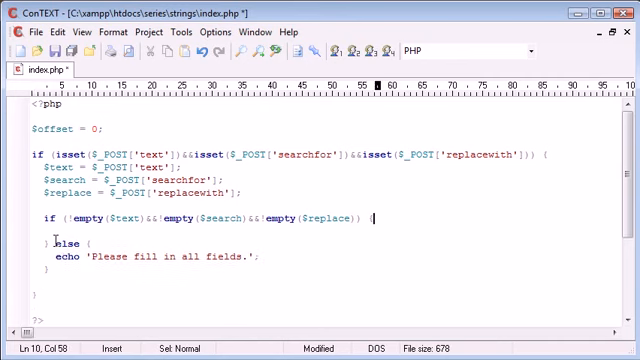
key("Return")
key("Return")
key("Return")
key("Up")
key("Tab")
key("ctrl+s")
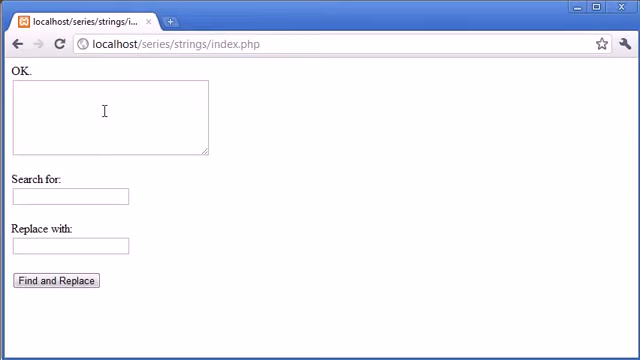
- Fill the form with The cat sat on the cat, Search for cat, Replace with monkey
left_click(104, 110)
type("The cat sat")
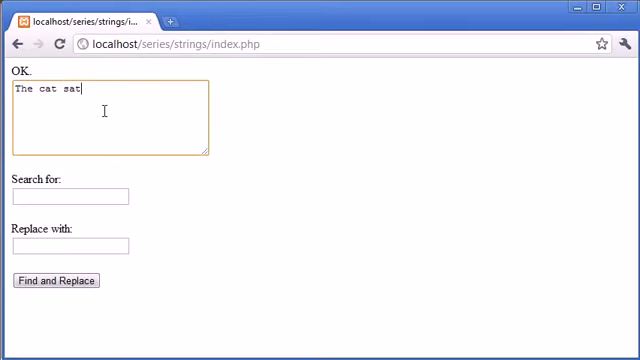
type(" on the cat")
left_click(43, 195)
type("cat")
key("Tab")
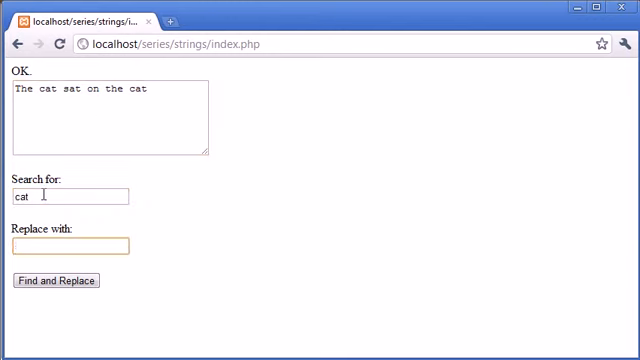
type("monkey")
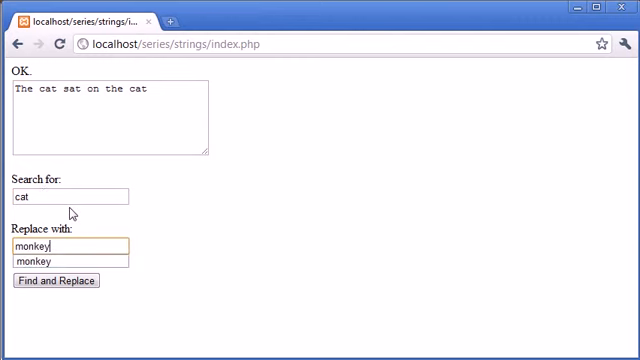
left_click(204, 226)
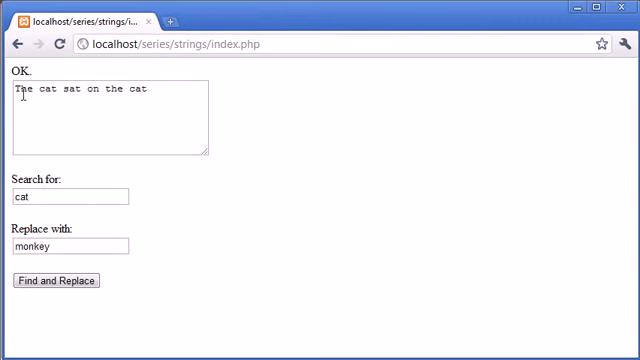
- Highlight each cat in the sentence, then switch back to ConTEXT
left_click_drag(40, 89, 56, 91)
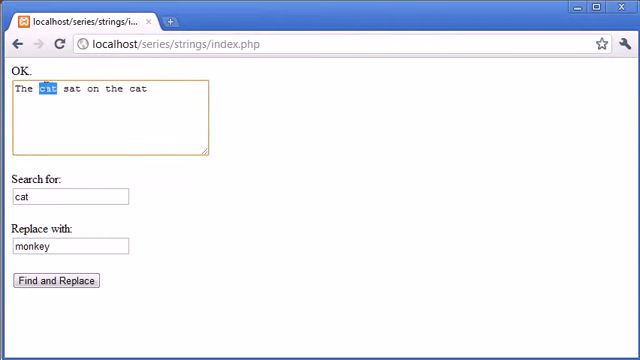
left_click(56, 90)
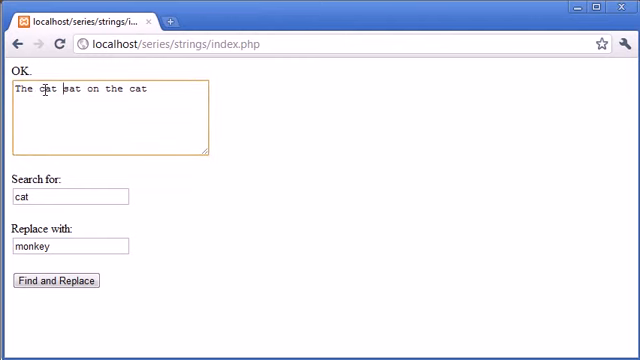
key("Left")
key("shift+Right")
key("shift+Right")
key("shift+Right")
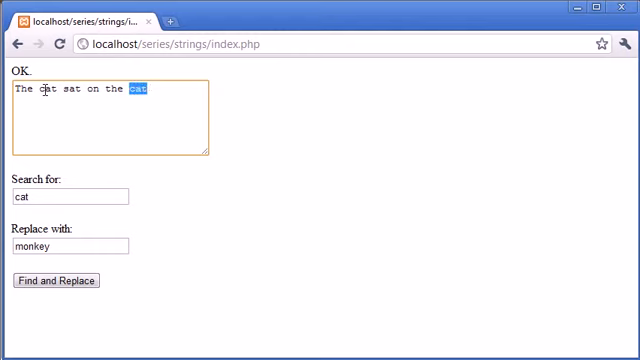
left_click(258, 176)
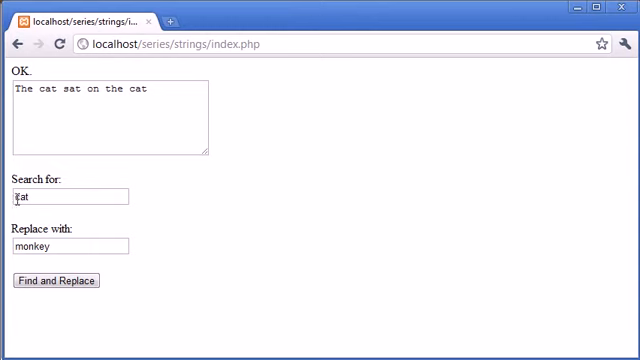
key("alt+Tab")
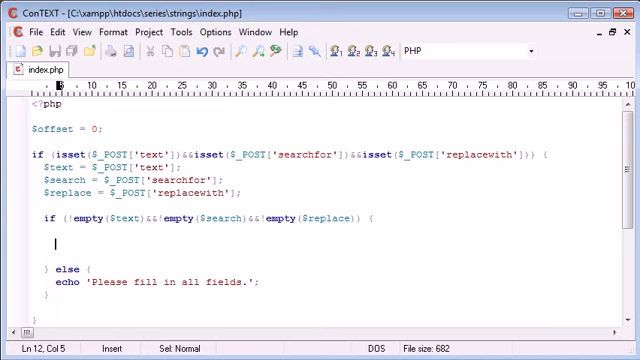
type("while ")
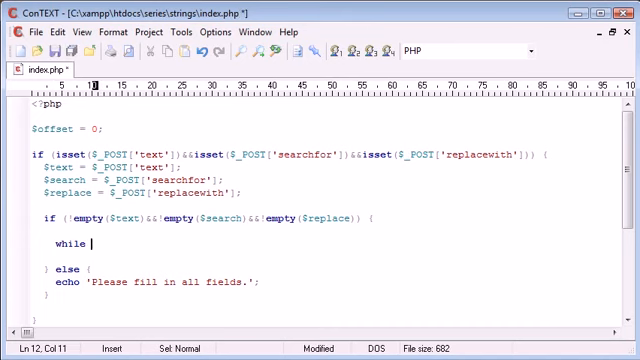
type("()")
- Add a while loop whose condition assigns $substr = substr($text, ) and save index.php
key("Return")
key("Return")
type("}")
key("Up")
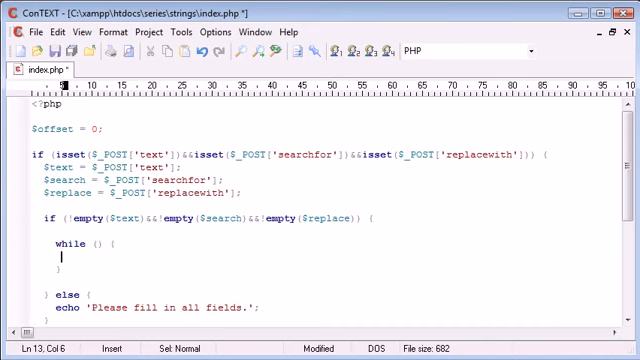
key("Up")
key("End")
key("Left")
key("Left")
key("shift+Right")
key("shift+Right")
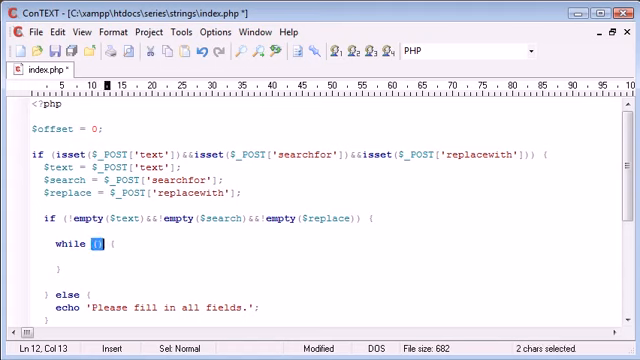
type("{")
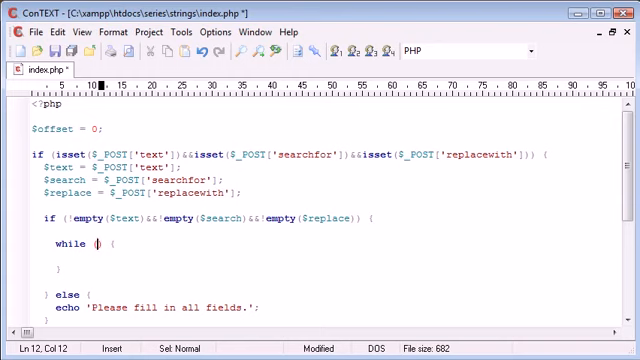
type("$substr")
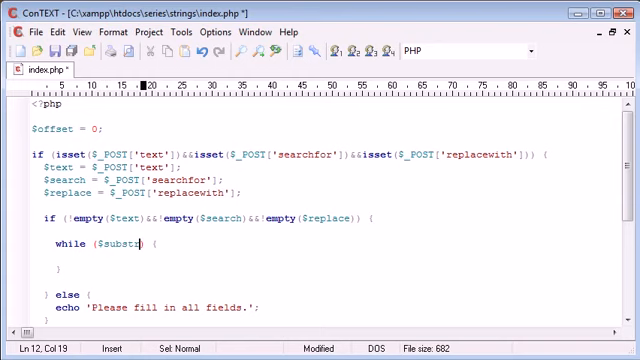
type(" =")
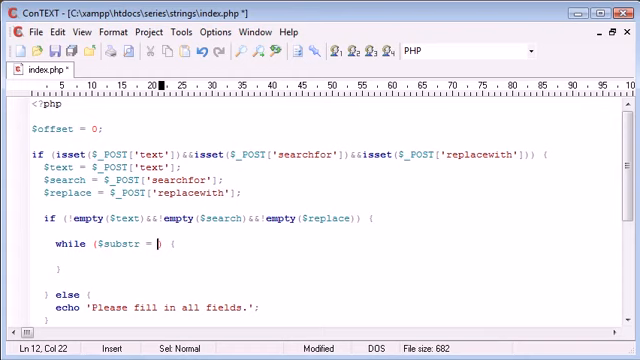
type("subst")
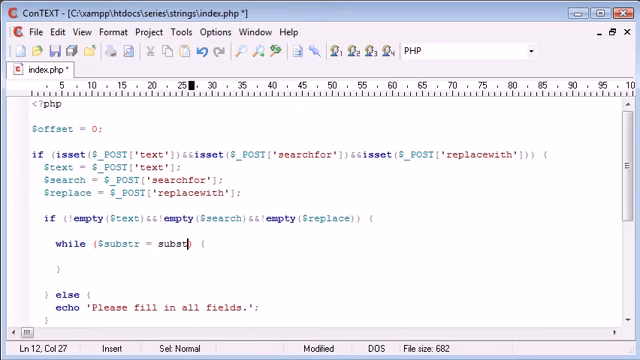
type("r()")
key("Left")
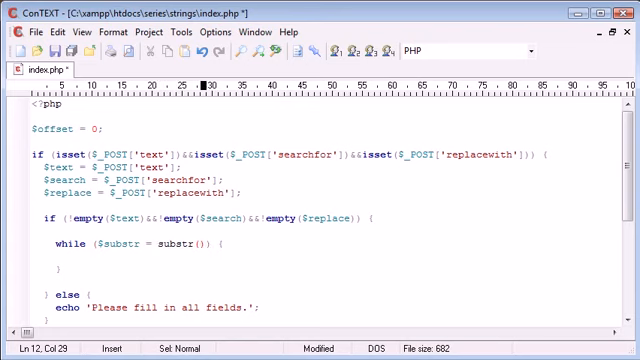
key("ctrl+s")
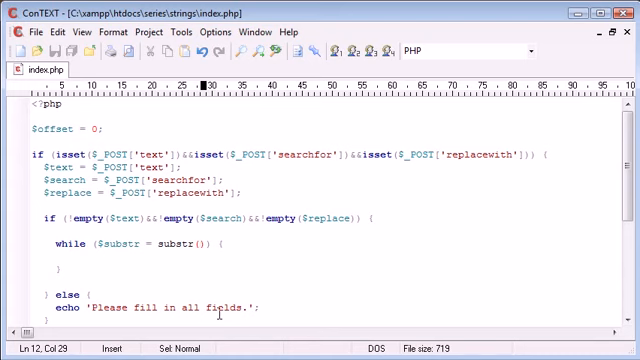
type("$text")
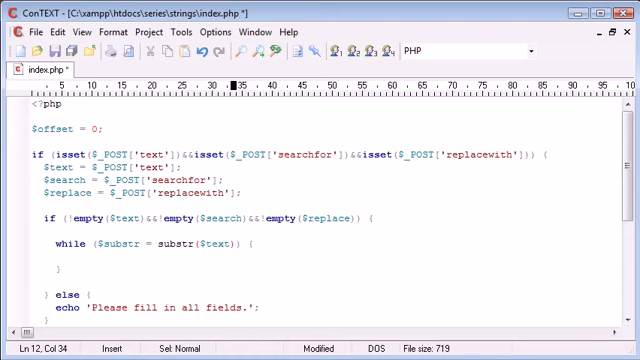
type(",")
key("ctrl+s")
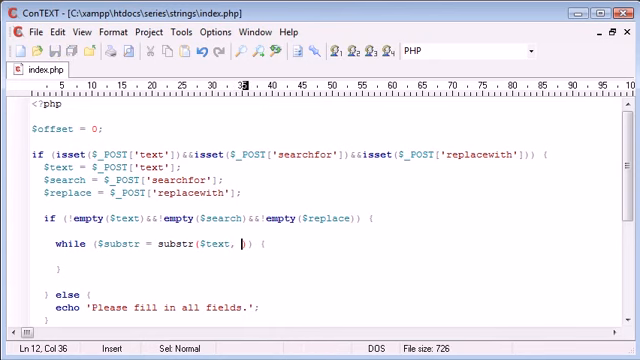
- Rename $substr to $strpos, swap substr for strpos in the while condition, and save
left_click(144, 244)
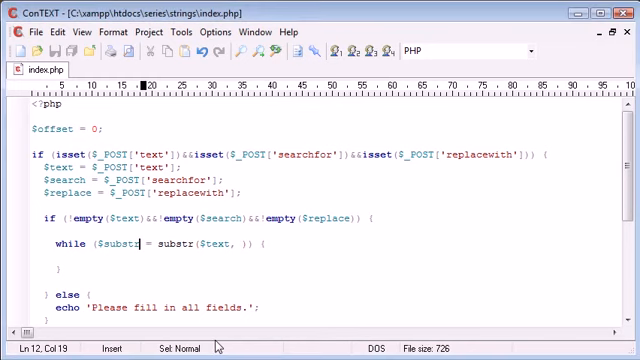
key("BackSpace")
key("BackSpace")
key("BackSpace")
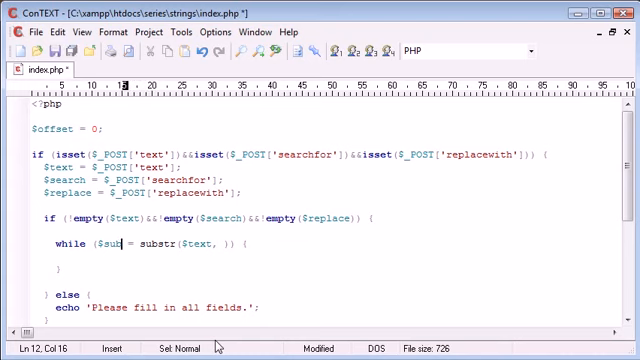
type("pos")
key("BackSpace")
key("BackSpace")
key("BackSpace")
key("BackSpace")
key("BackSpace")
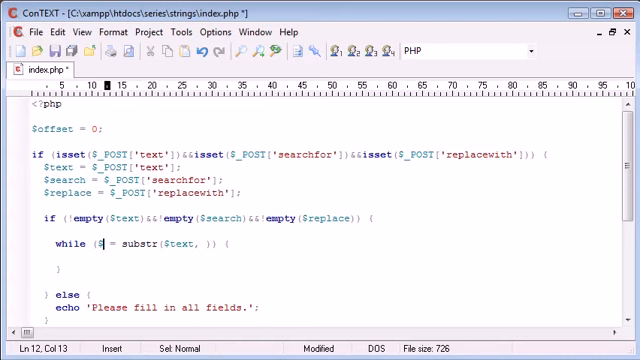
type("strpos")
key("Right")
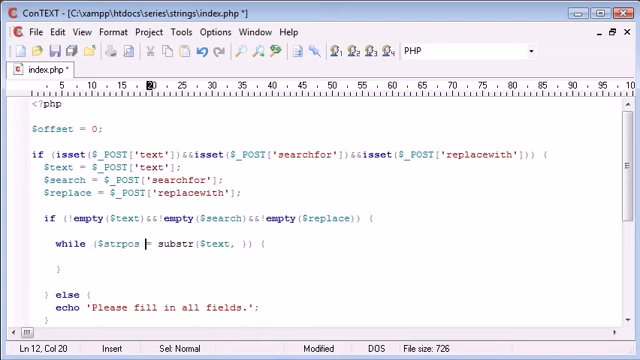
key("Right")
key("Right")
key("Right")
key("Right")
key("Right")
key("Right")
key("Right")
key("BackSpace")
key("BackSpace")
key("BackSpace")
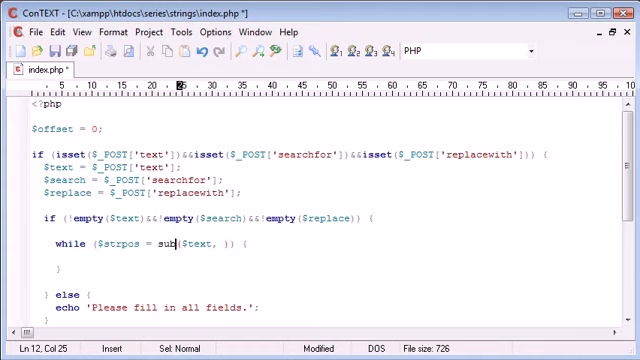
key("BackSpace")
key("BackSpace")
type("trpo")
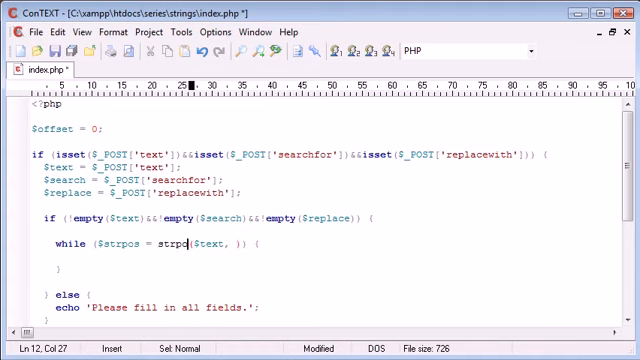
type("s")
key("Right")
key("End")
key("Left")
key("Left")
key("Left")
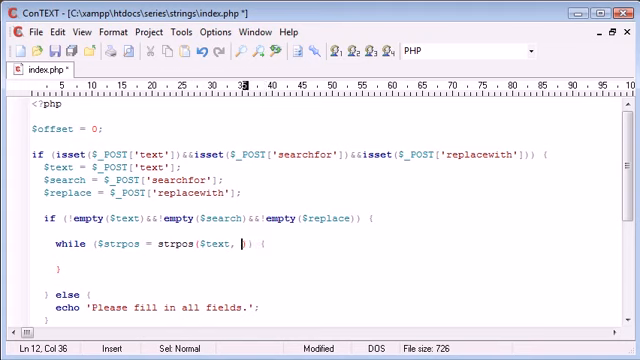
key("ctrl+s")
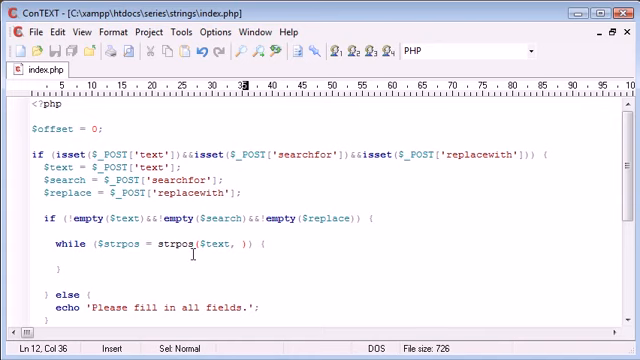
type("$search")
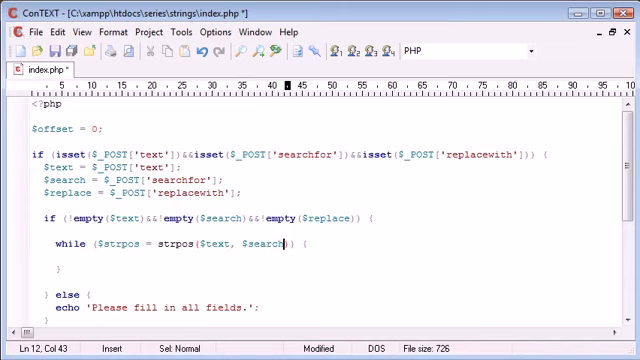
type(", $o")
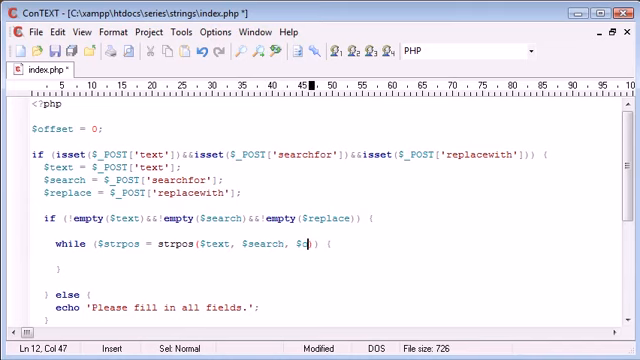
type("ffset")
- Add $search and $offset as strpos arguments and save index.php again
key("shift+Left")
key("shift+Left")
key("shift+Left")
key("shift+Left")
key("shift+Left")
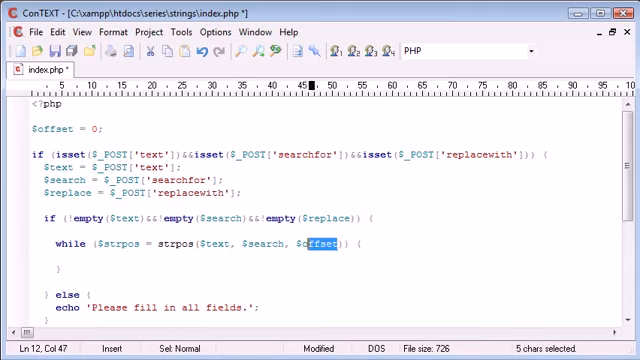
key("shift+Left")
key("shift+Left")
key("End")
key("ctrl+s")
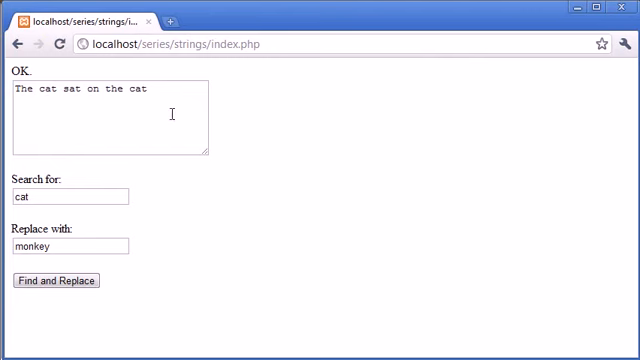
- Reload the find-and-replace page in Chrome so the form clears, then return to the code
triple_click(171, 113)
left_click(257, 43)
key("Return")
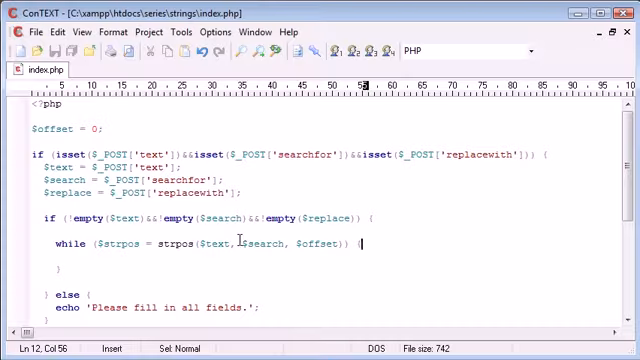
left_click_drag(241, 243, 284, 243)
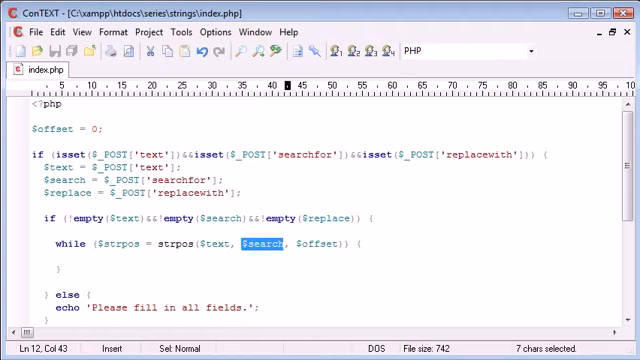
key("alt+Tab")
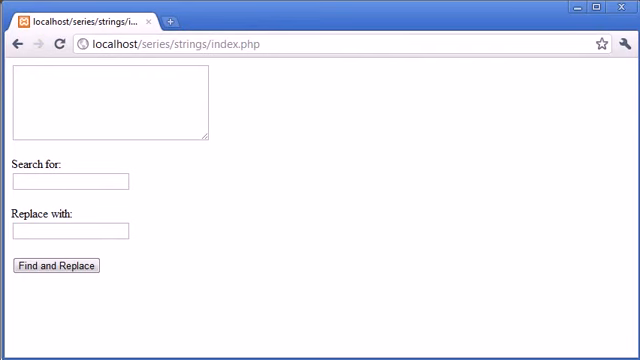
key("alt+Tab")
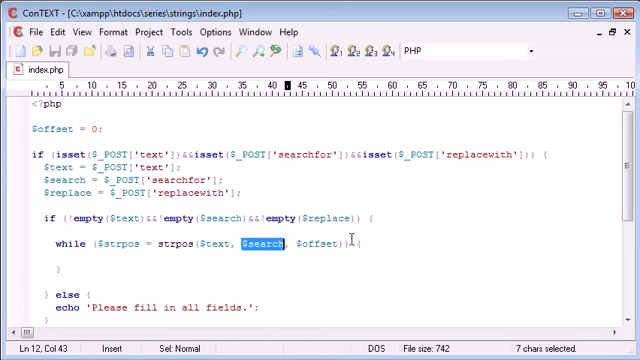
left_click(351, 243)
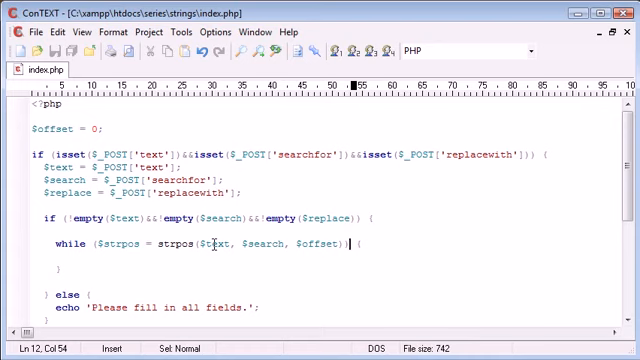
- Insert a blank line directly below the opening <?php tag, above the $offset line
left_click_drag(140, 243, 97, 242)
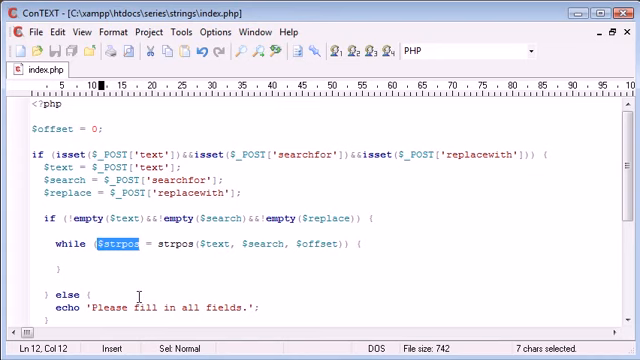
key("End")
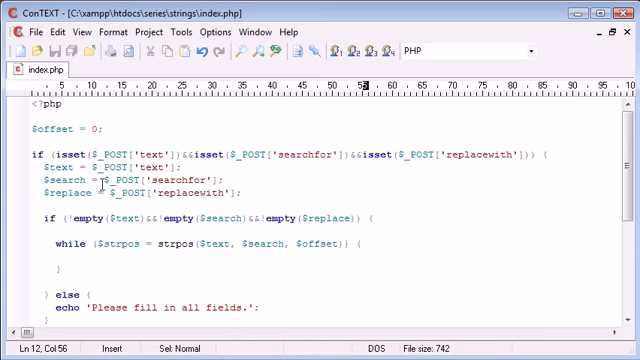
left_click(89, 116)
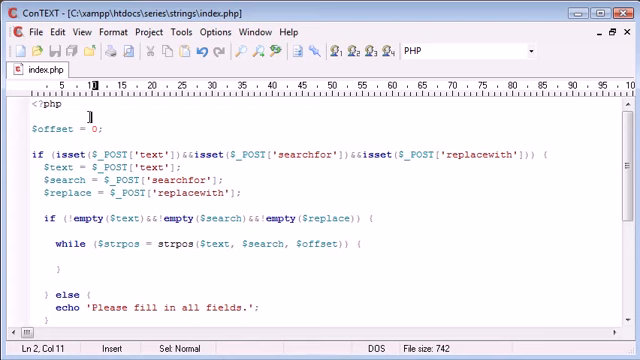
key("Return")
key("Return")
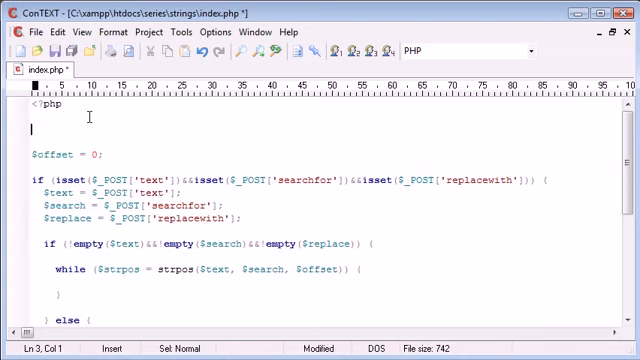